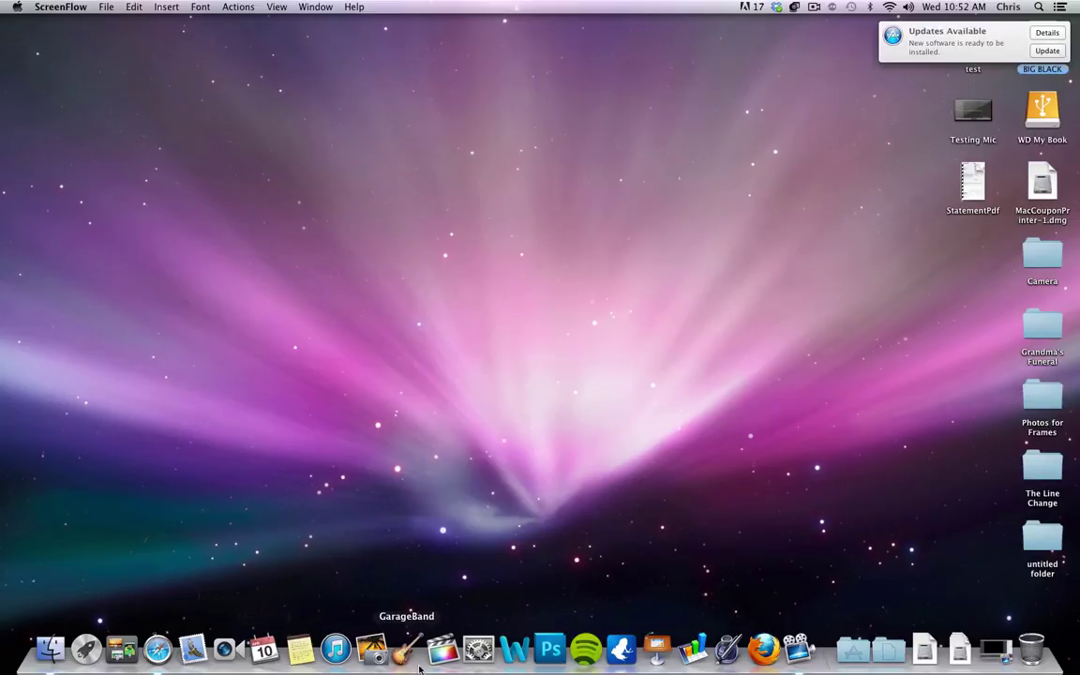
- Launch GarageBand and pick the Voice template from the New Project templates
left_click(407, 651)
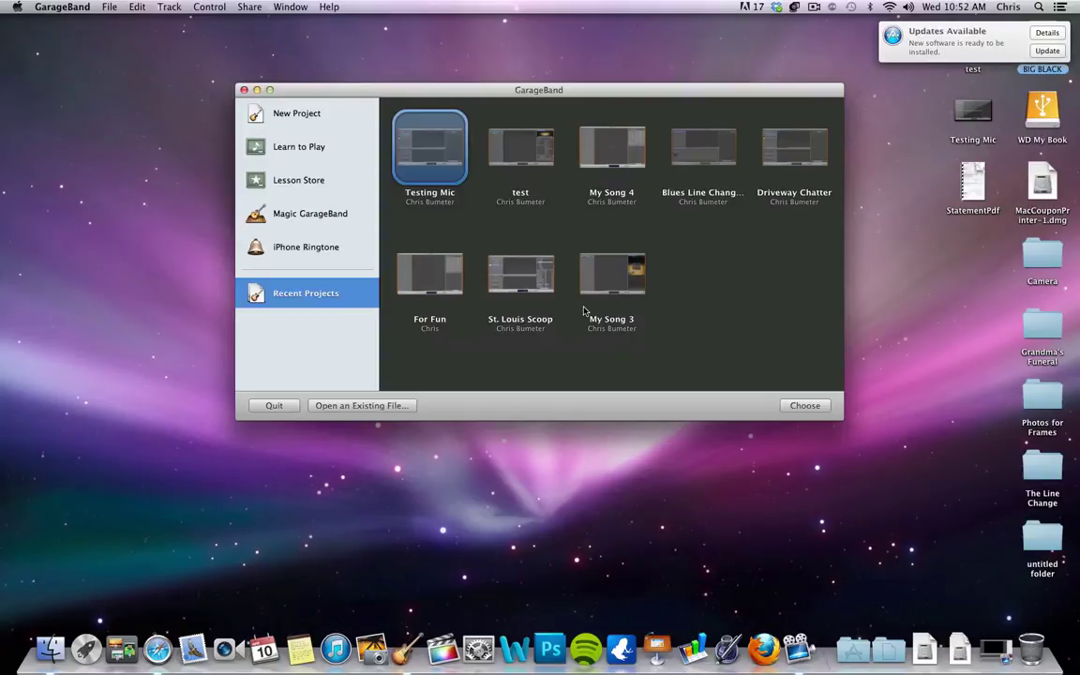
left_click(263, 109)
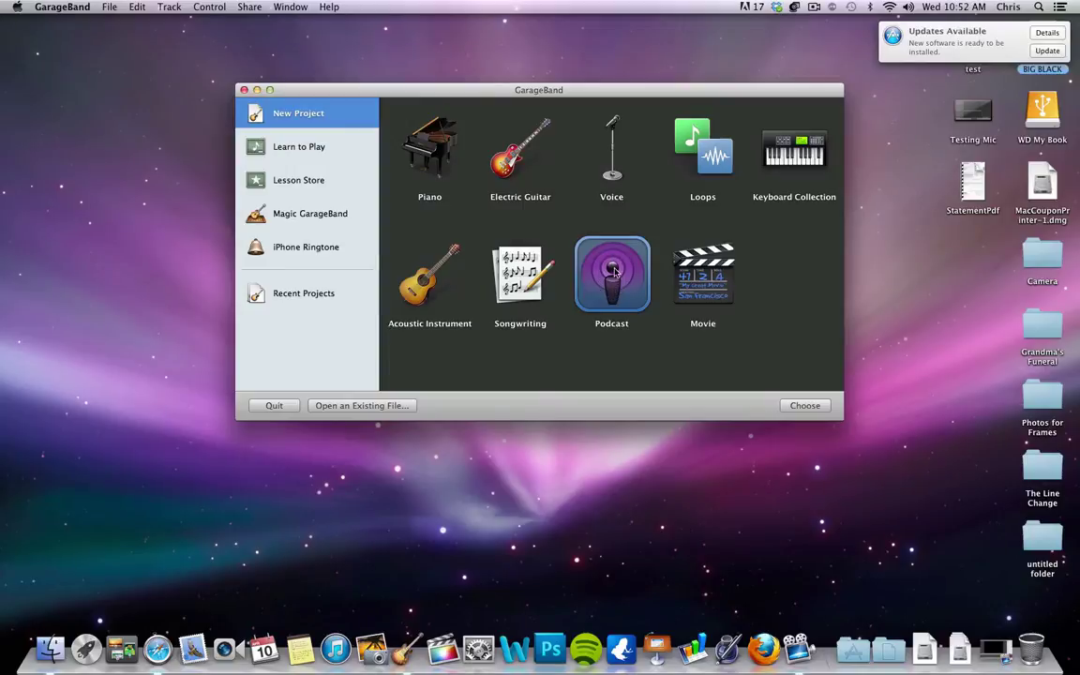
left_click(614, 178)
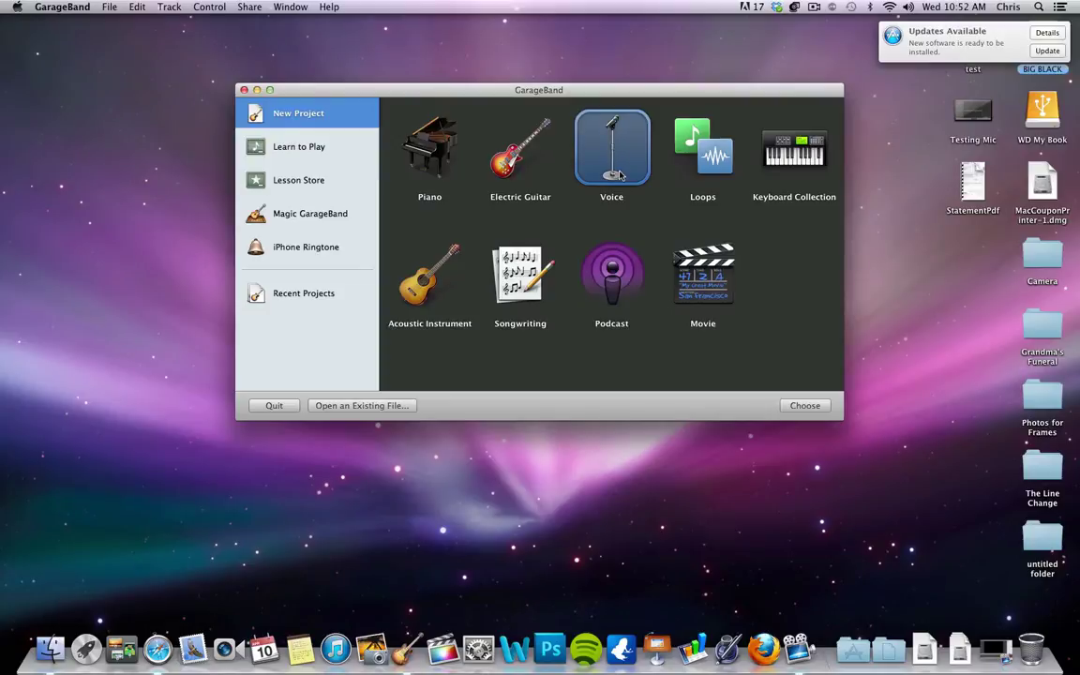
- Save the new Voice project as 'Test' on the Desktop, replacing the existing file
left_click(804, 405)
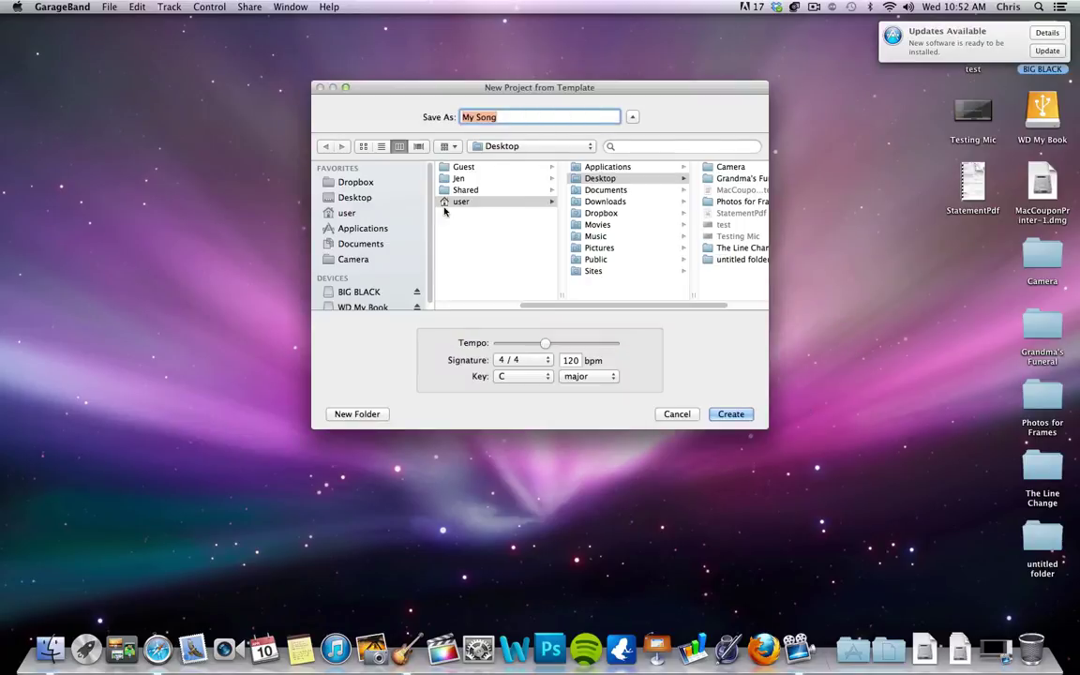
left_click(354, 181)
left_click(354, 197)
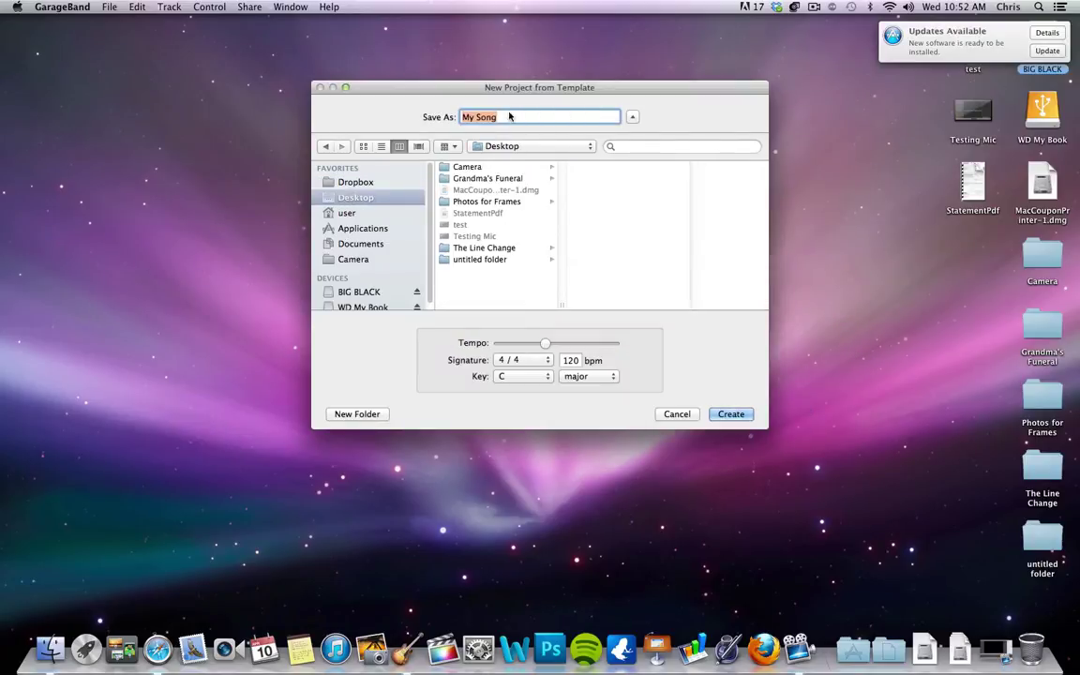
type("Test")
left_click(739, 416)
left_click(632, 172)
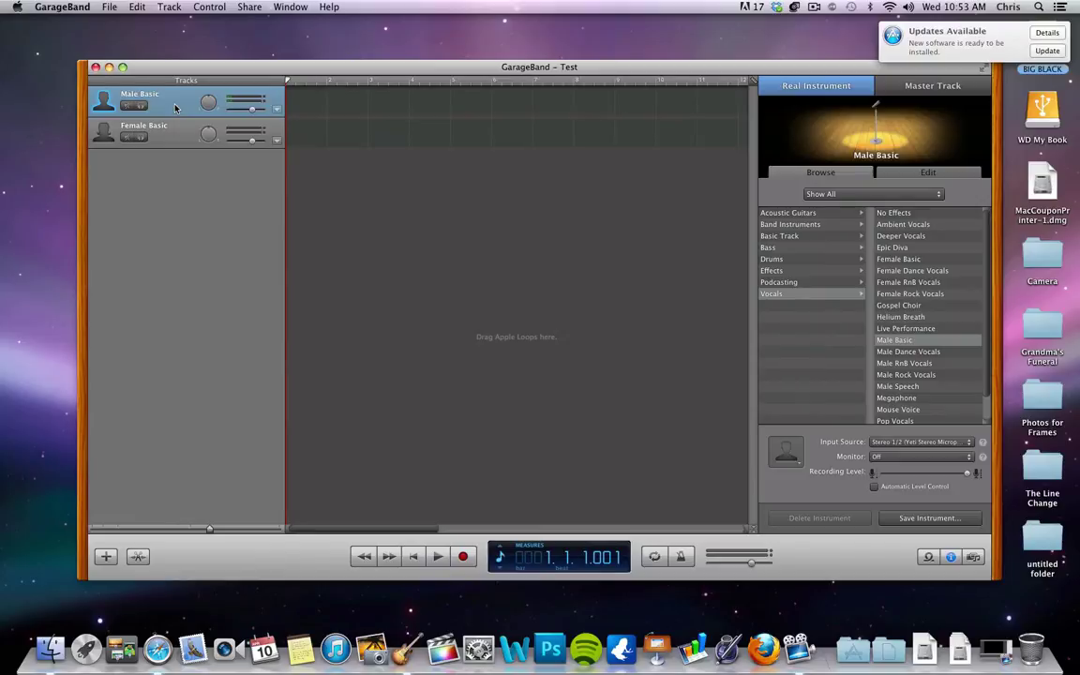
left_click(61, 6)
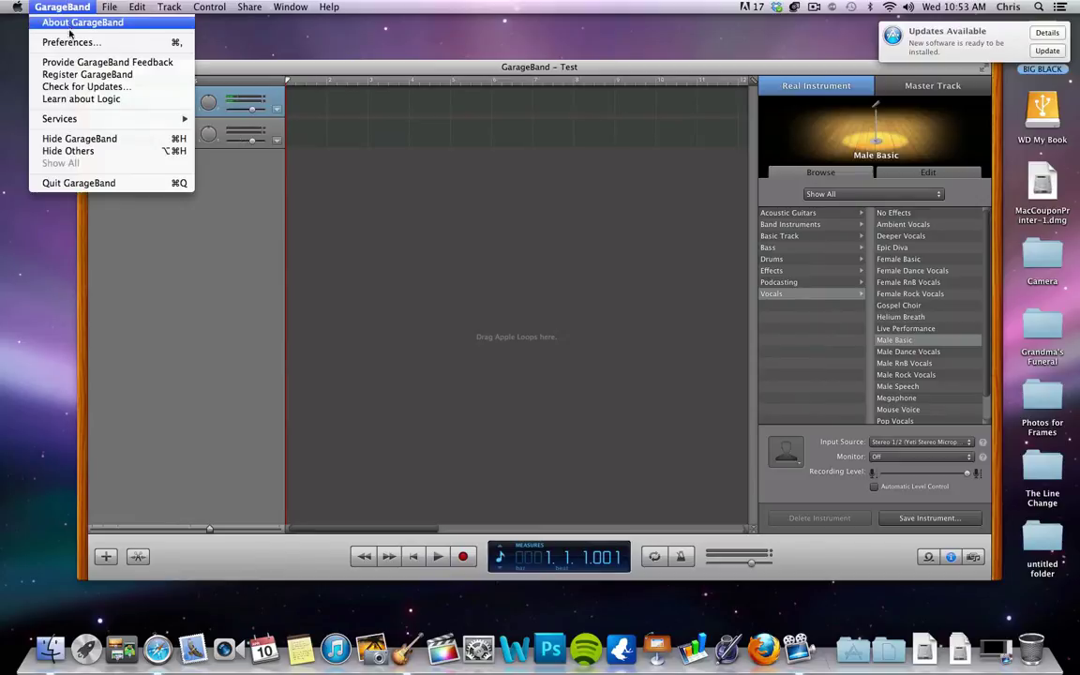
left_click(71, 43)
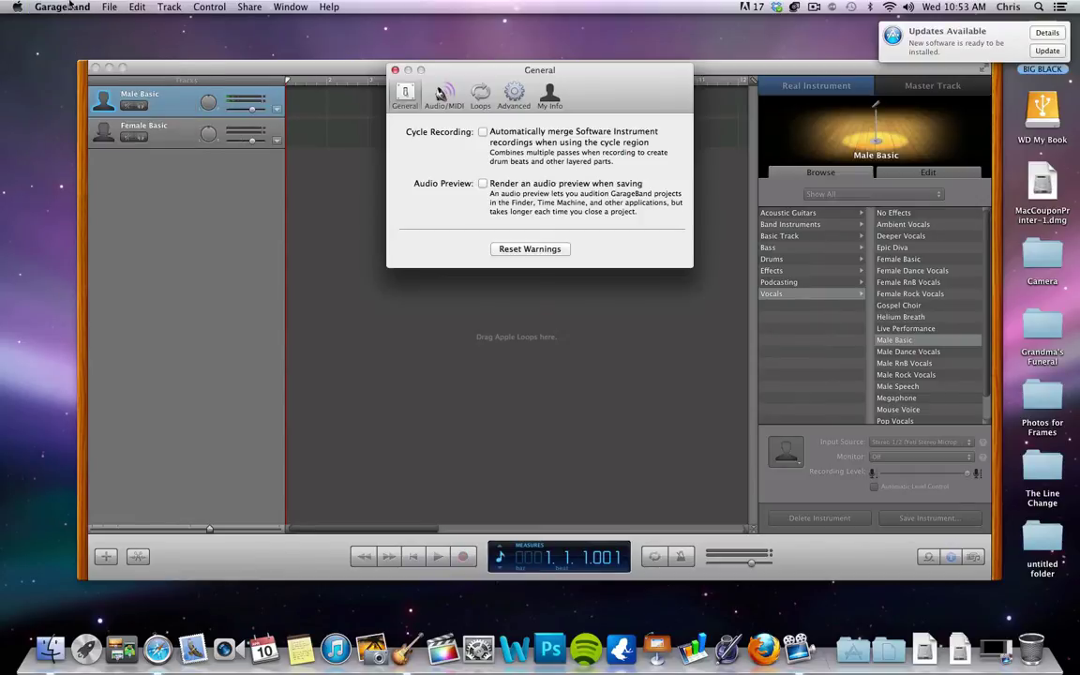
left_click(443, 94)
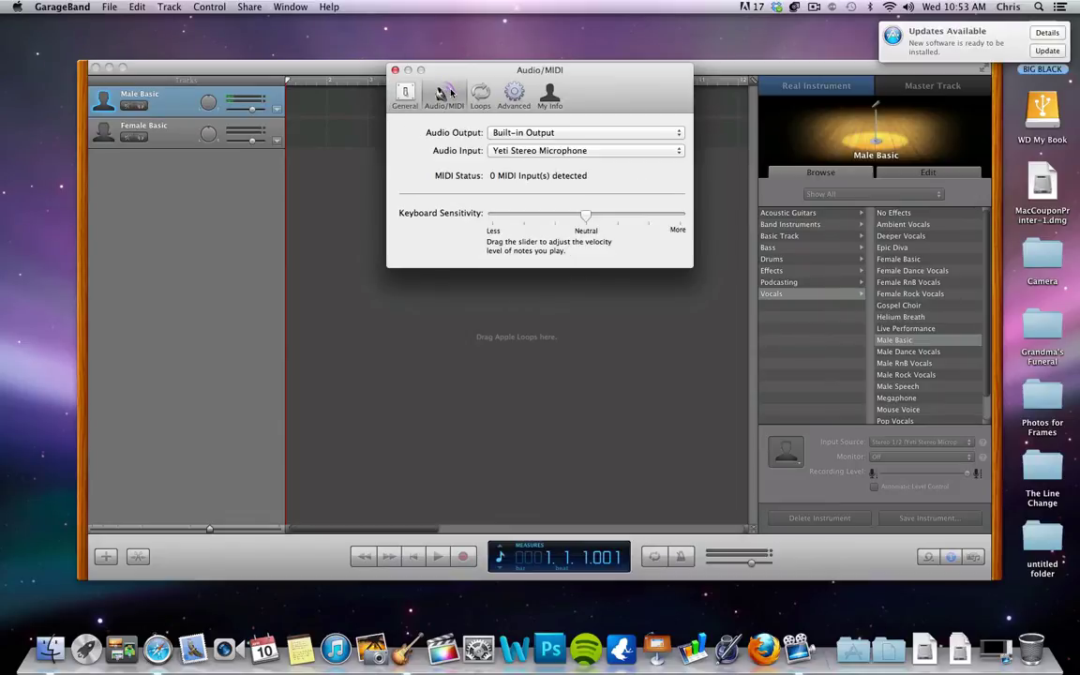
left_click(542, 134)
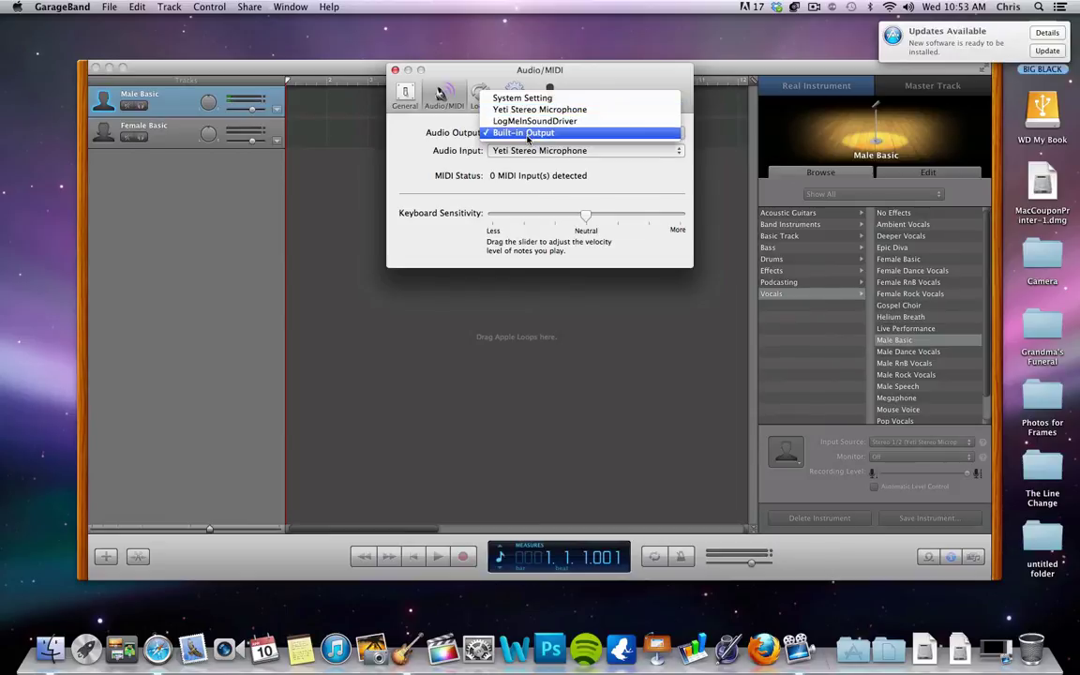
left_click(528, 133)
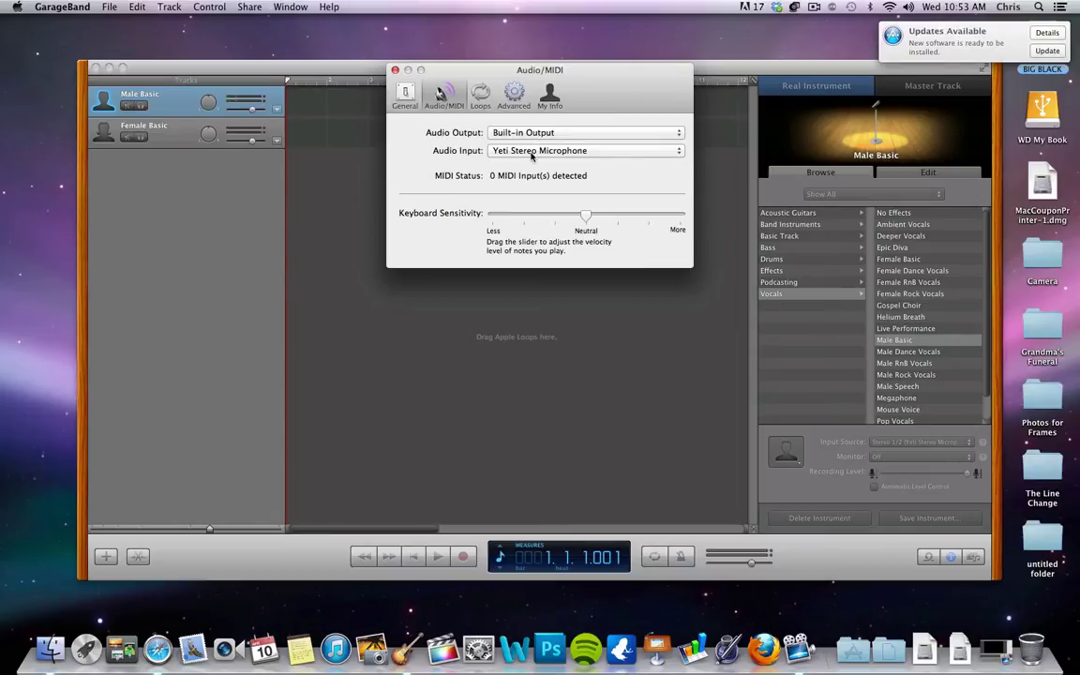
left_click(532, 153)
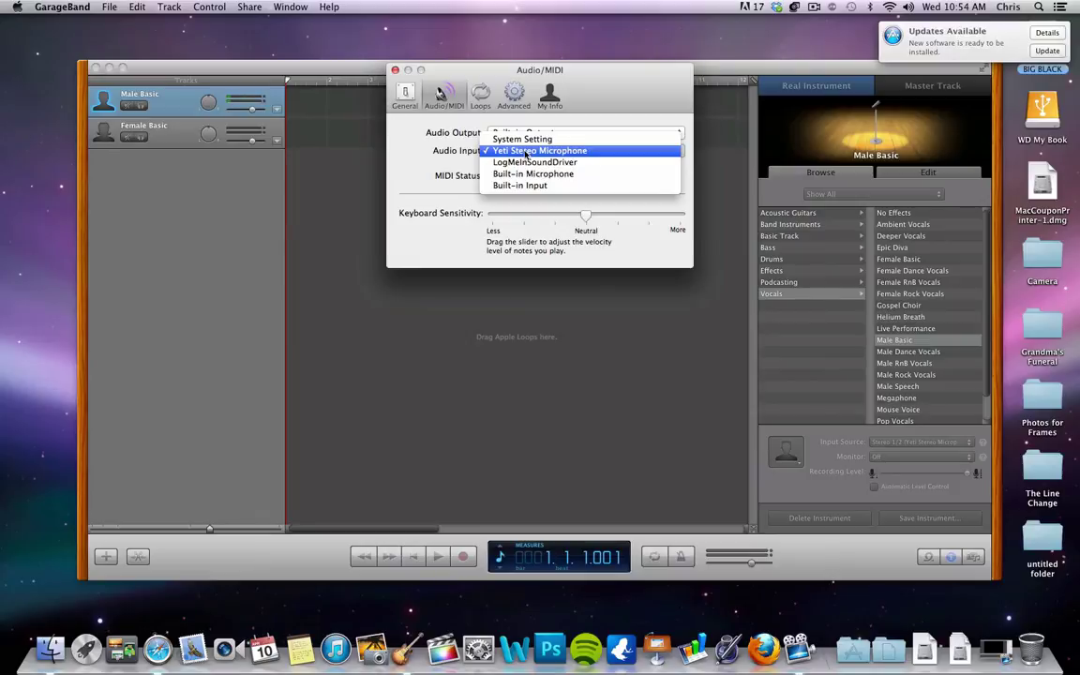
left_click(528, 154)
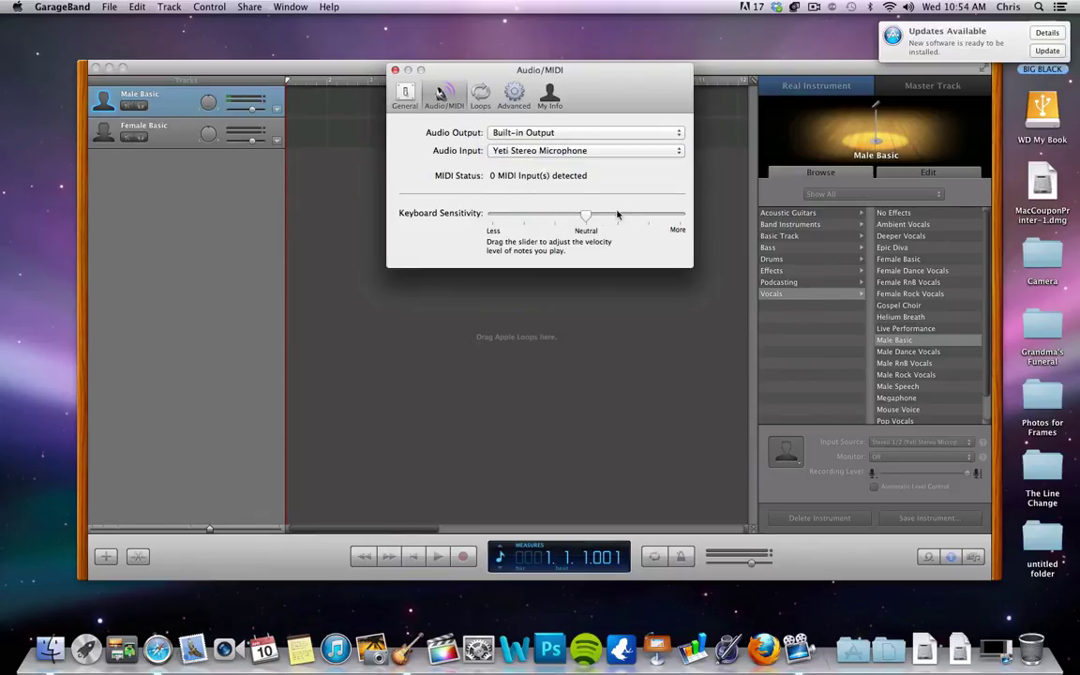
left_click(479, 94)
left_click(519, 95)
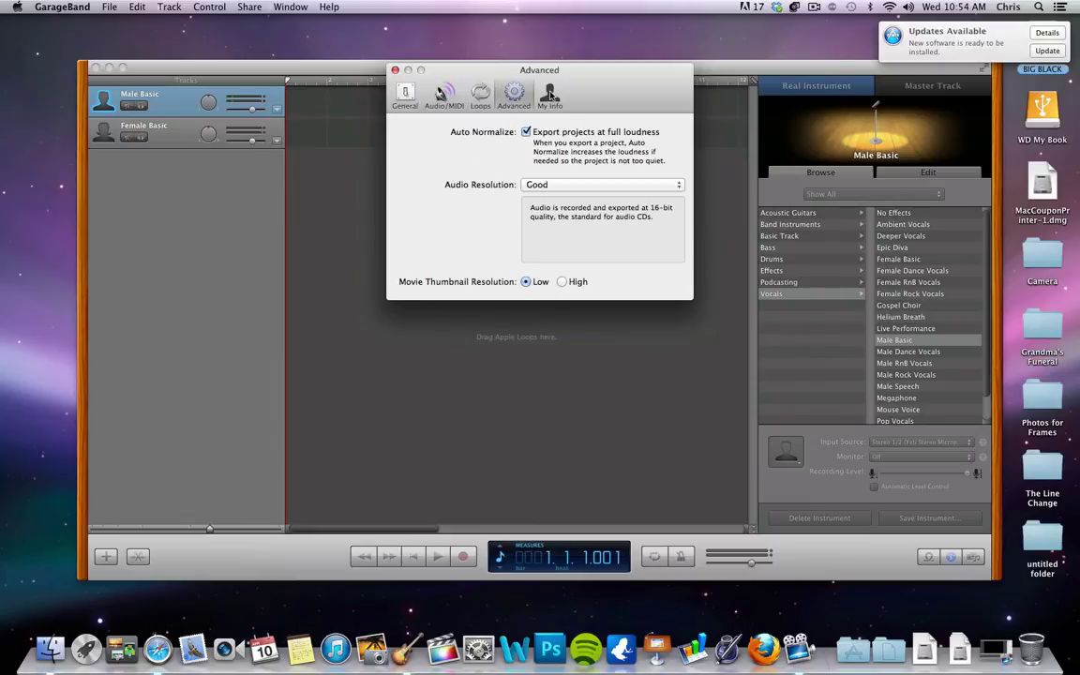
left_click(550, 94)
left_click(406, 94)
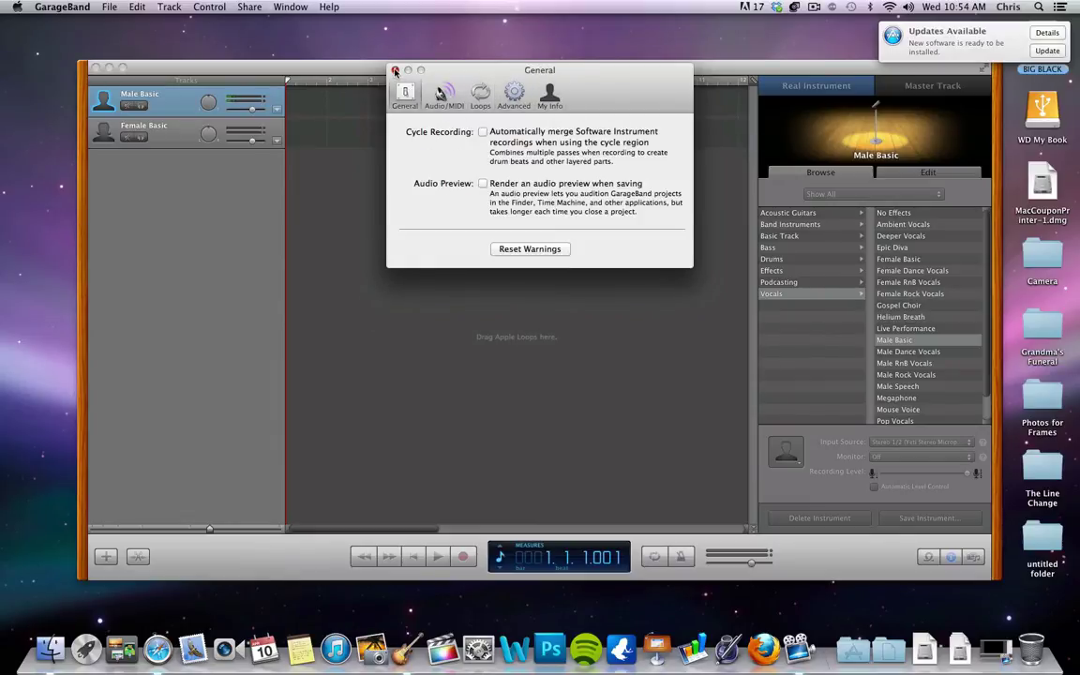
- Keep Male Basic on Stereo 1/2 input with monitoring Off and recording level near 47%
left_click(395, 70)
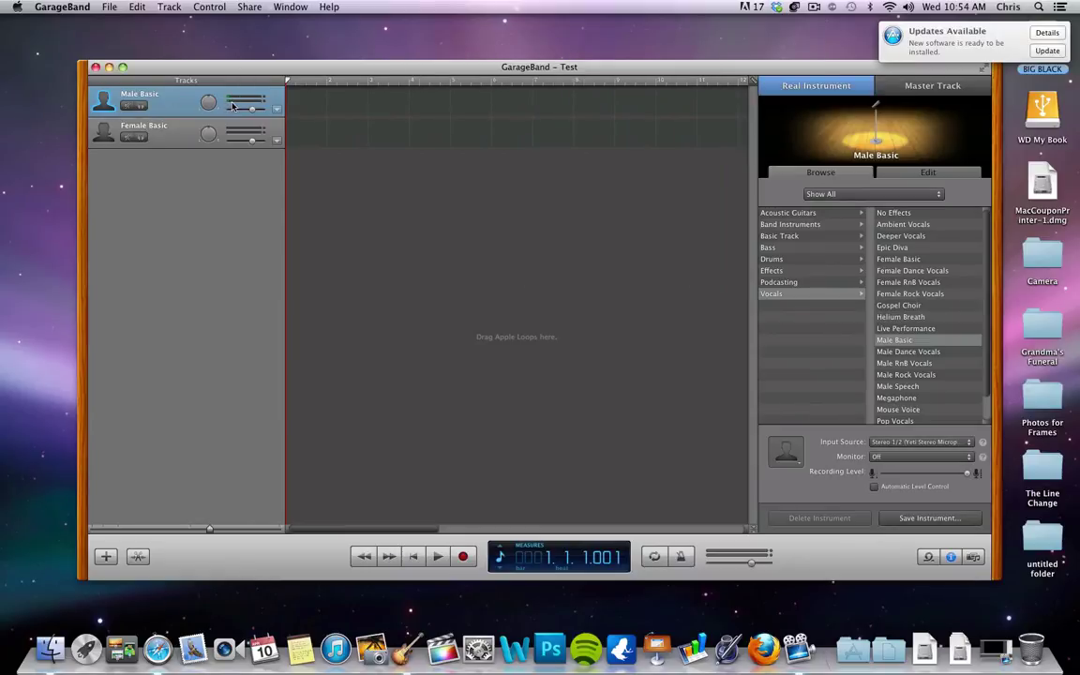
mouse_move(251, 112)
left_mouse_down()
mouse_move(219, 114)
mouse_move(253, 116)
left_mouse_up()
left_click(907, 445)
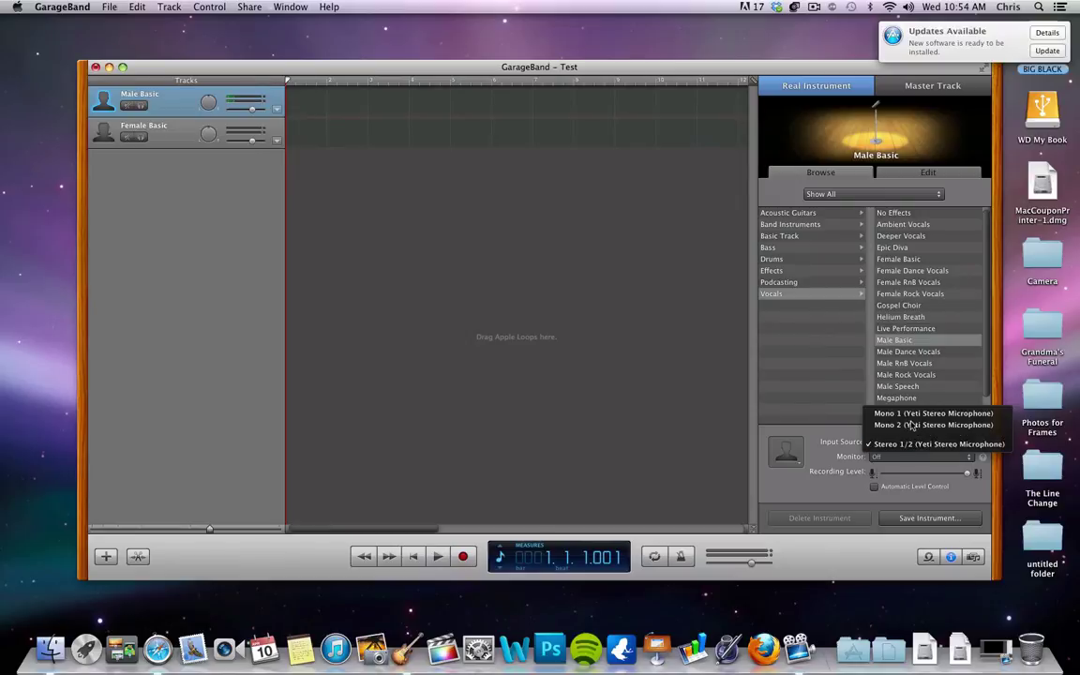
left_click(630, 417)
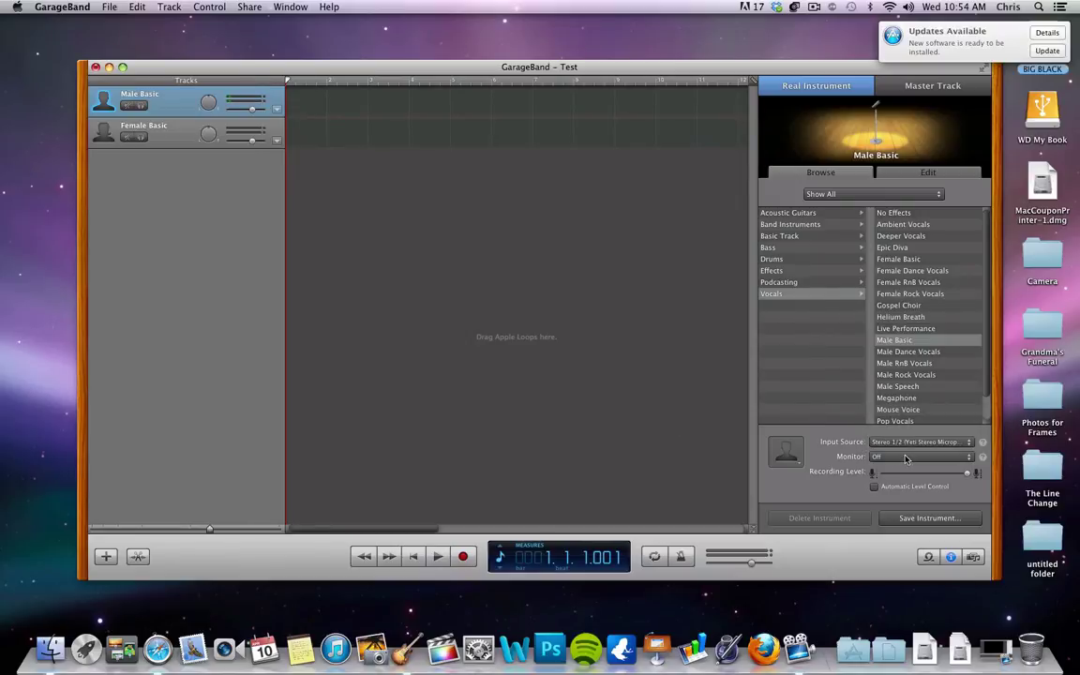
left_click(905, 457)
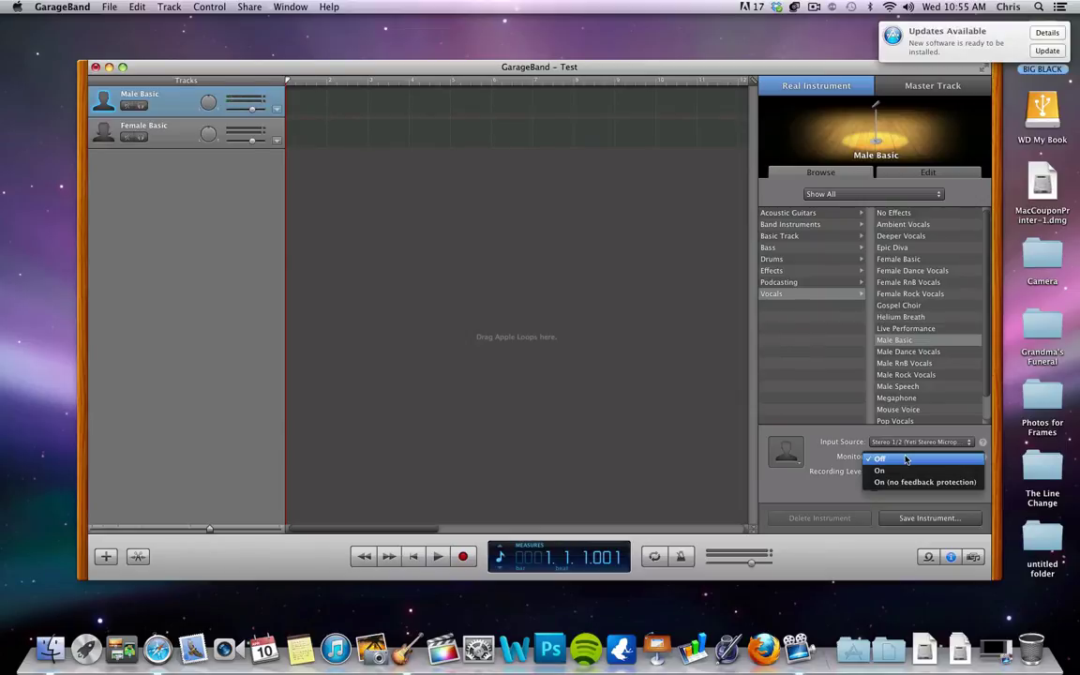
left_click(643, 361)
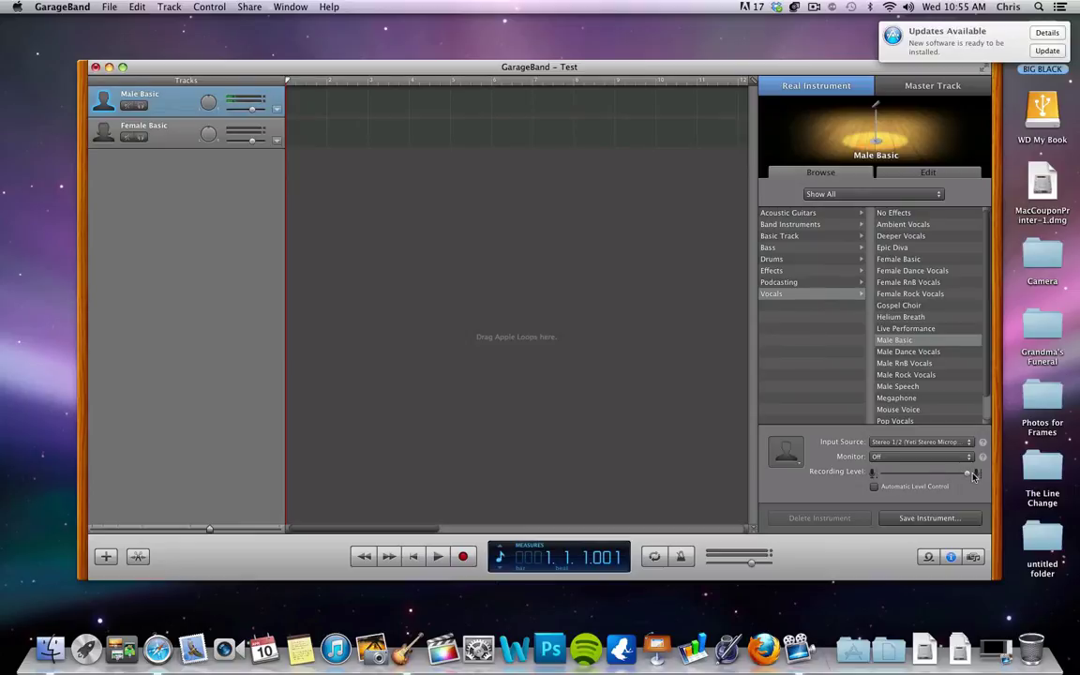
mouse_move(967, 476)
left_mouse_down()
mouse_move(928, 477)
mouse_move(975, 477)
left_mouse_up()
- Switch between the Female Basic and Male Basic tracks, ending with Male Basic selected
left_click(157, 126)
left_click(148, 94)
left_click(160, 124)
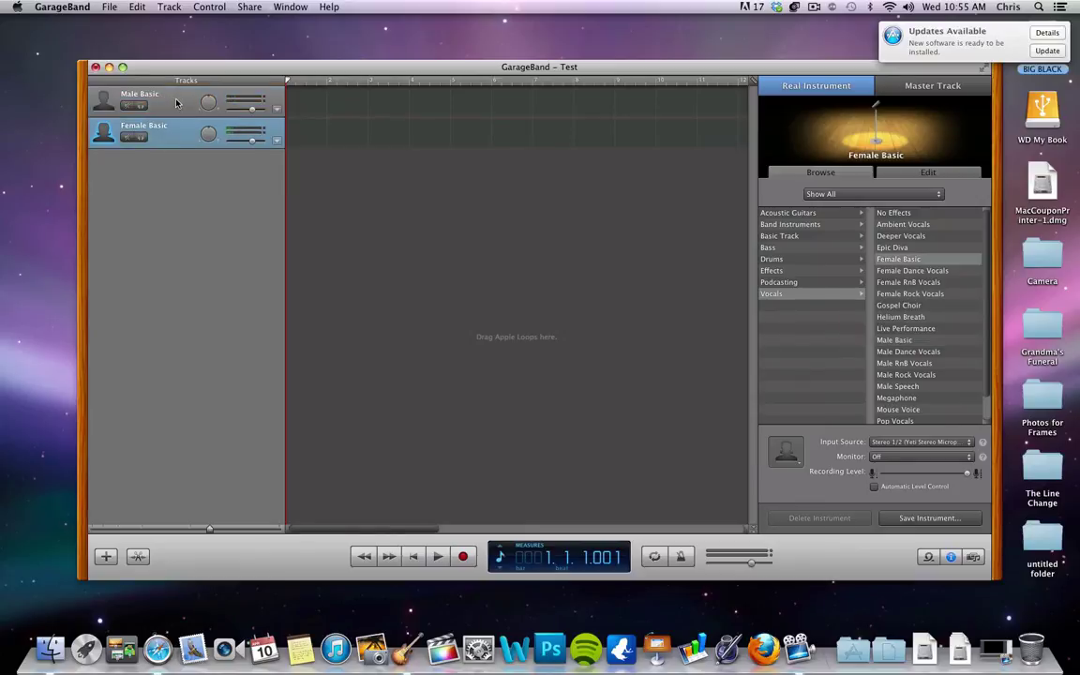
left_click(161, 95)
- Browse the Podcasting and Vocals voice presets, leaving Male Basic as the voice
left_click(774, 282)
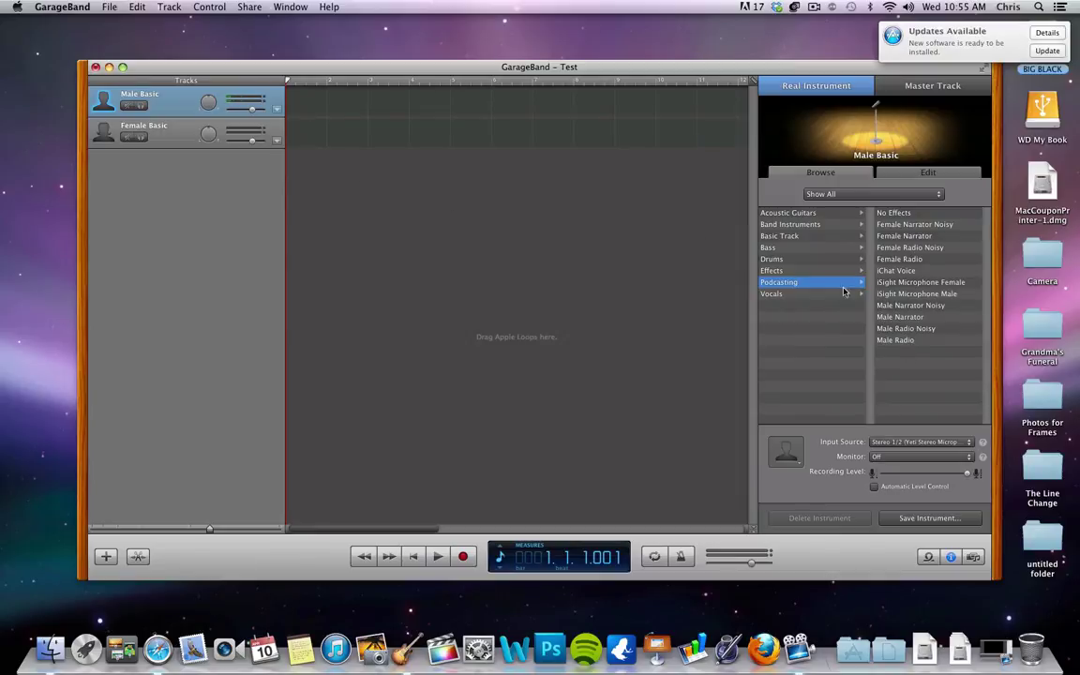
left_click(774, 292)
left_click(776, 283)
left_click(774, 294)
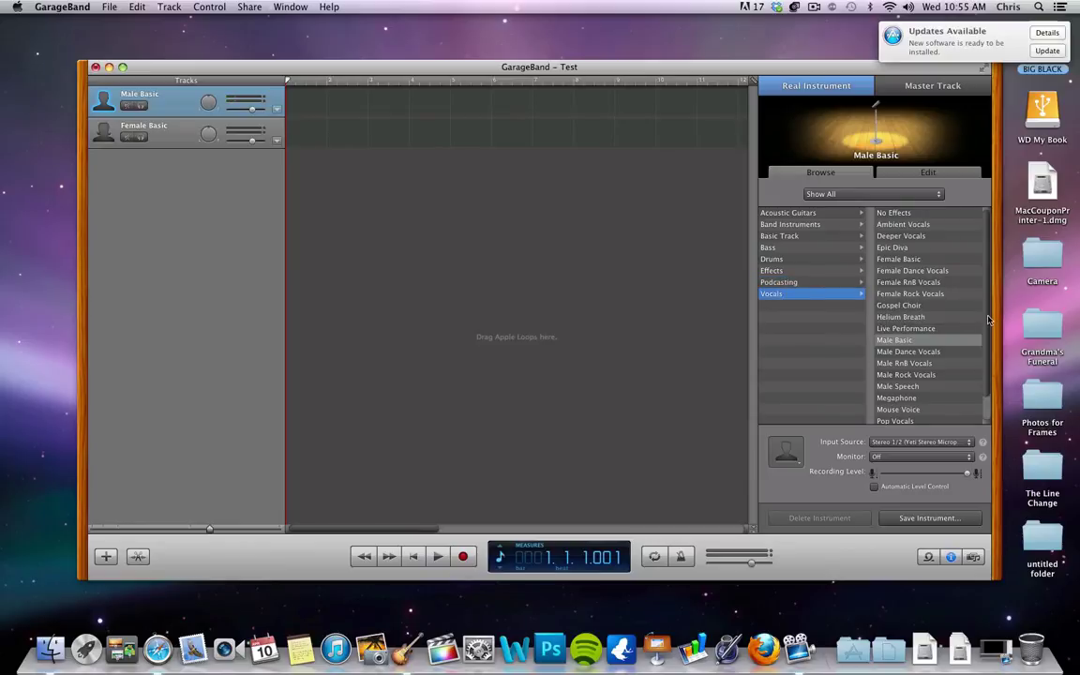
scroll(938, 323, "down", 2)
scroll(888, 365, "up", 2)
left_click(777, 283)
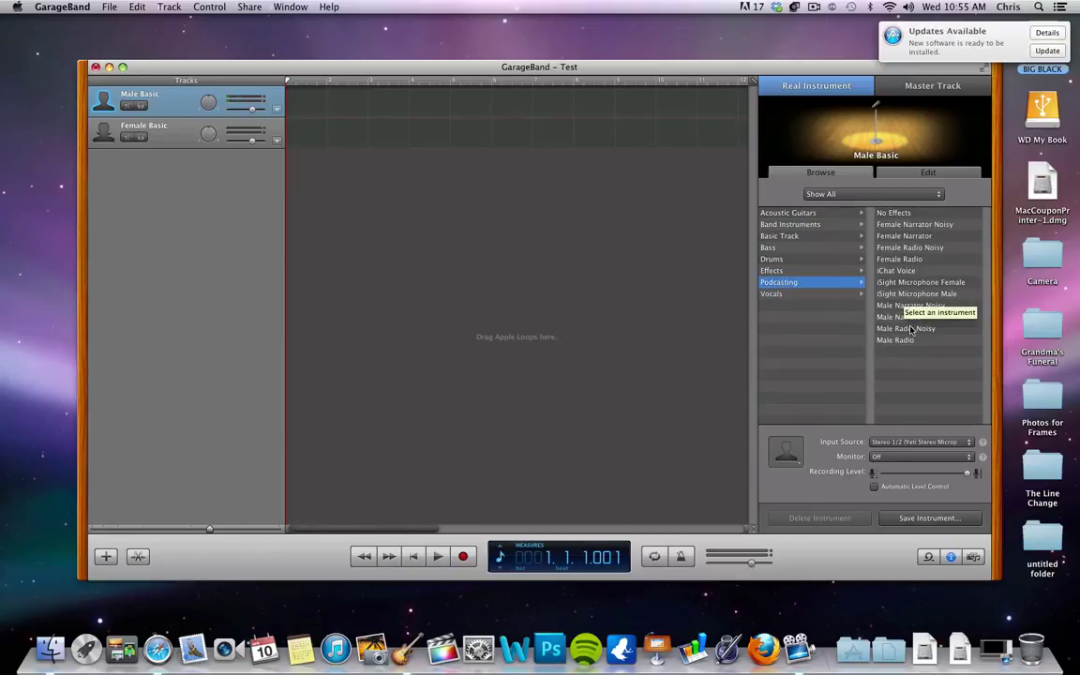
left_click(255, 140)
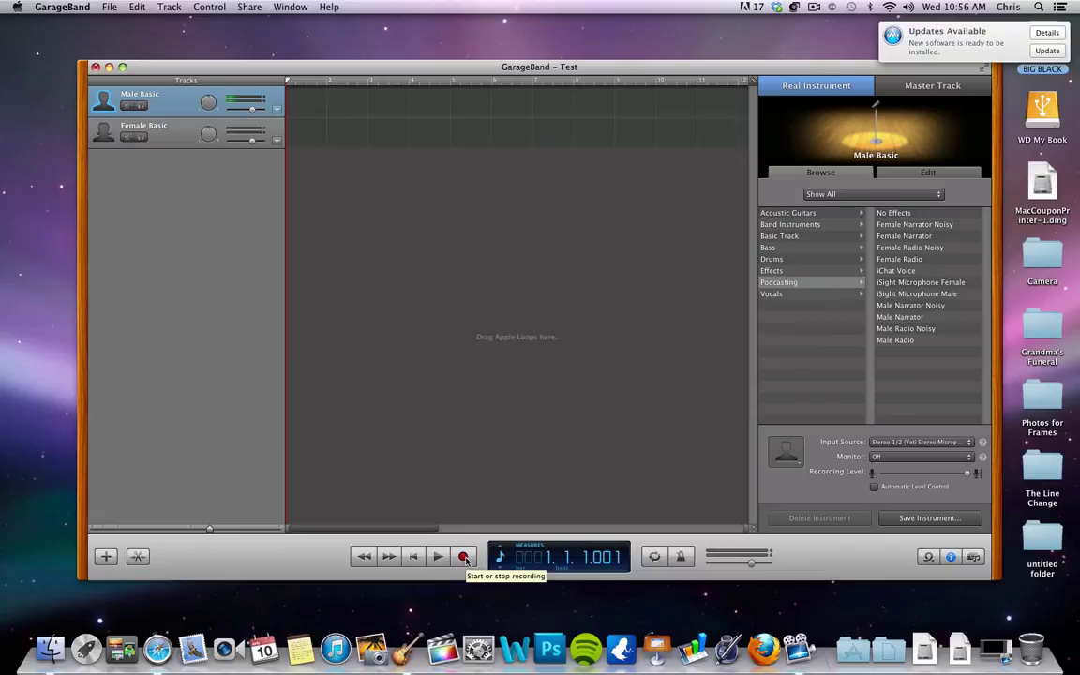
- Record a voice take on the Male Basic track, then stop
left_click(463, 557)
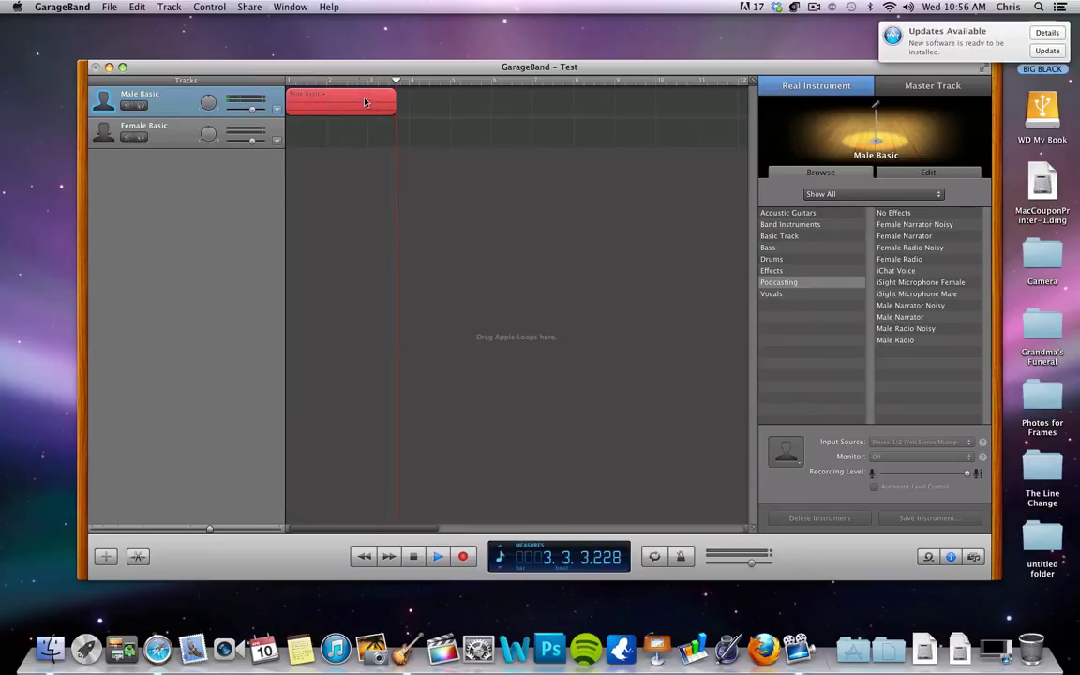
left_click(464, 556)
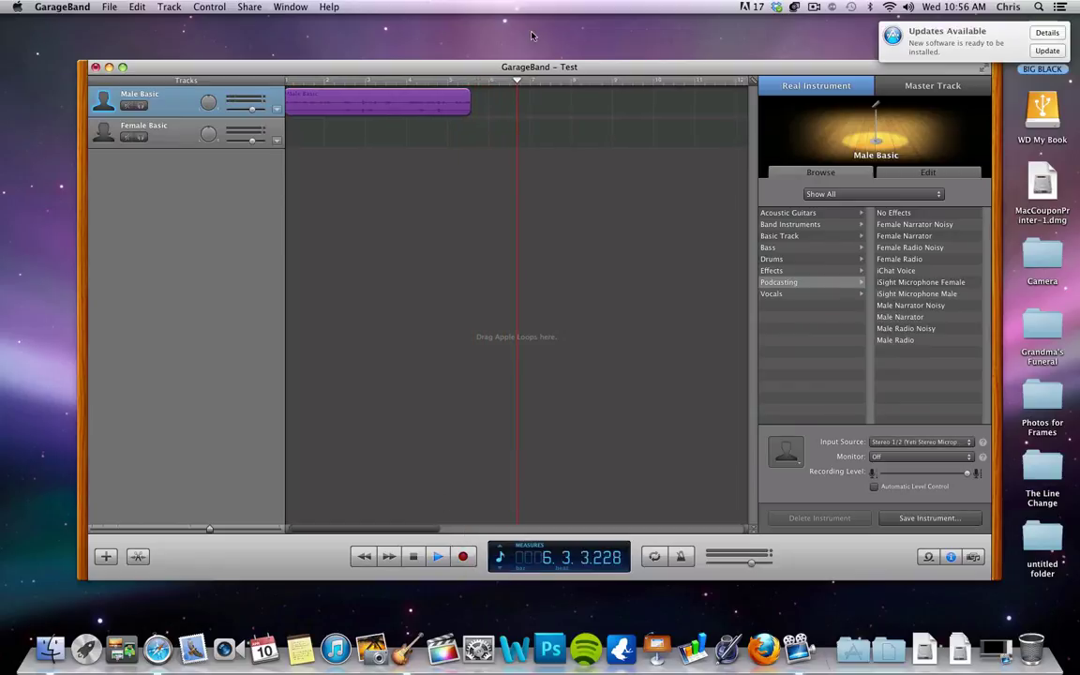
left_click(416, 557)
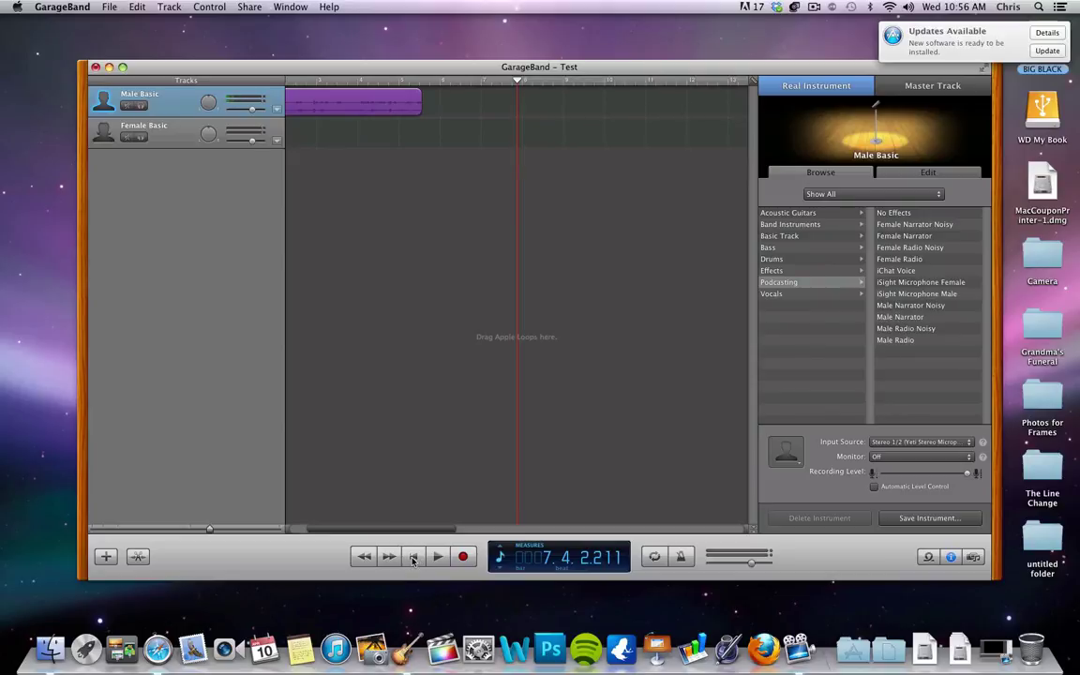
- Play the recorded voice region back from the start of the song, then stop
left_click(412, 557)
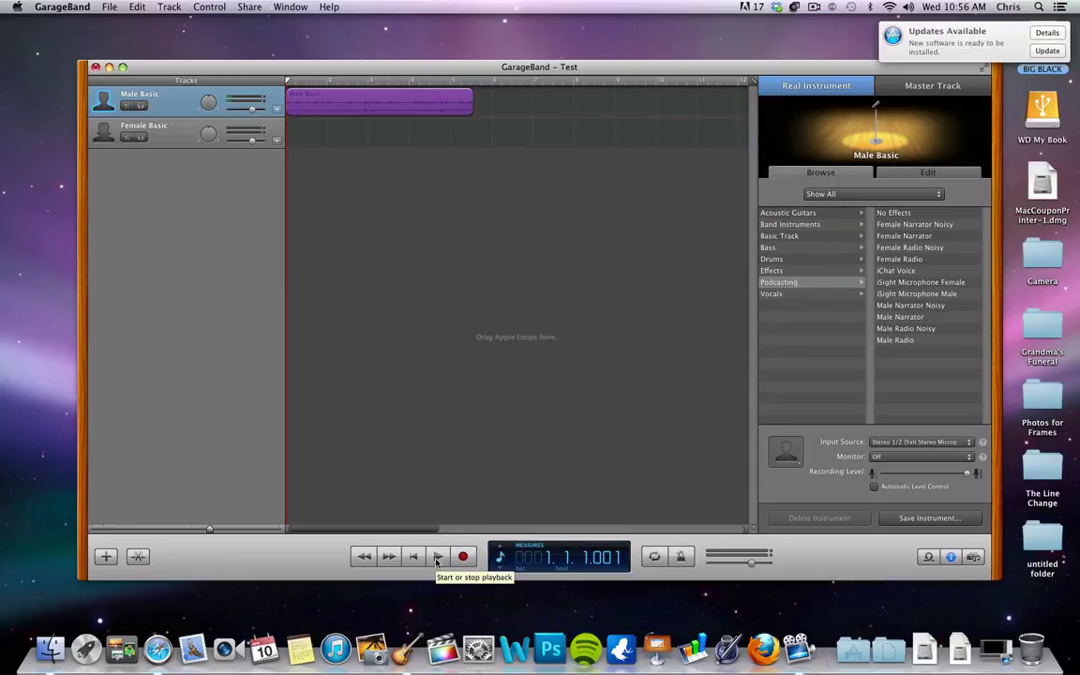
left_click(437, 558)
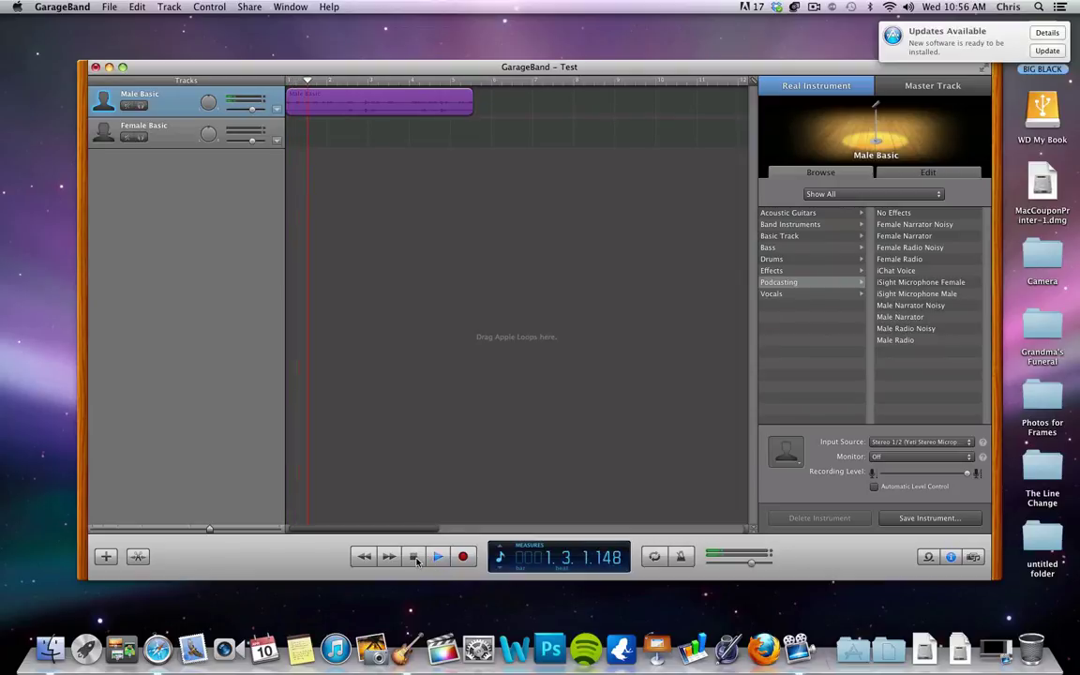
left_click(415, 558)
left_click(113, 7)
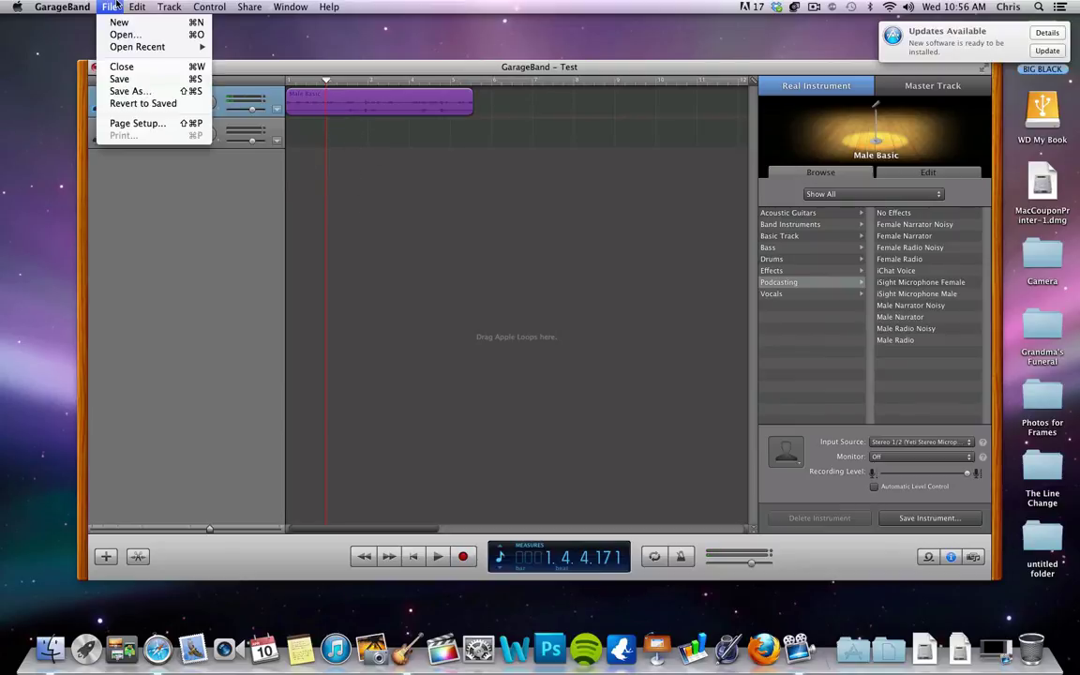
left_click(112, 7)
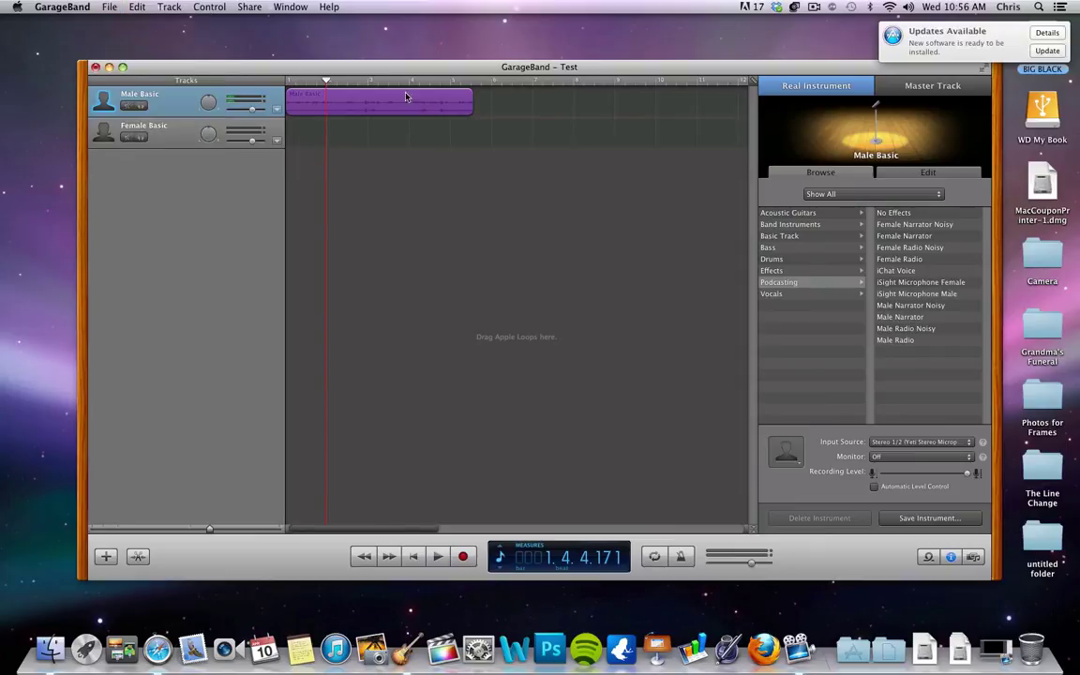